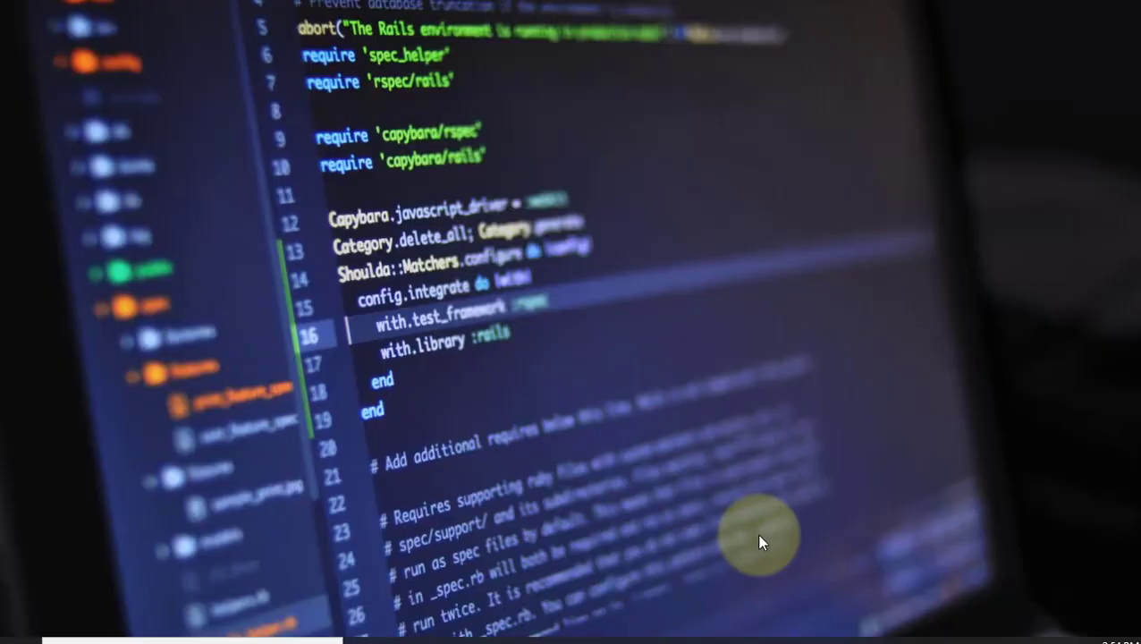
# Search Google for 'mxtoolbox blacklist' in a new tab and open mxtoolbox.com/blacklists.aspx
pyautogui.click(709, 639)
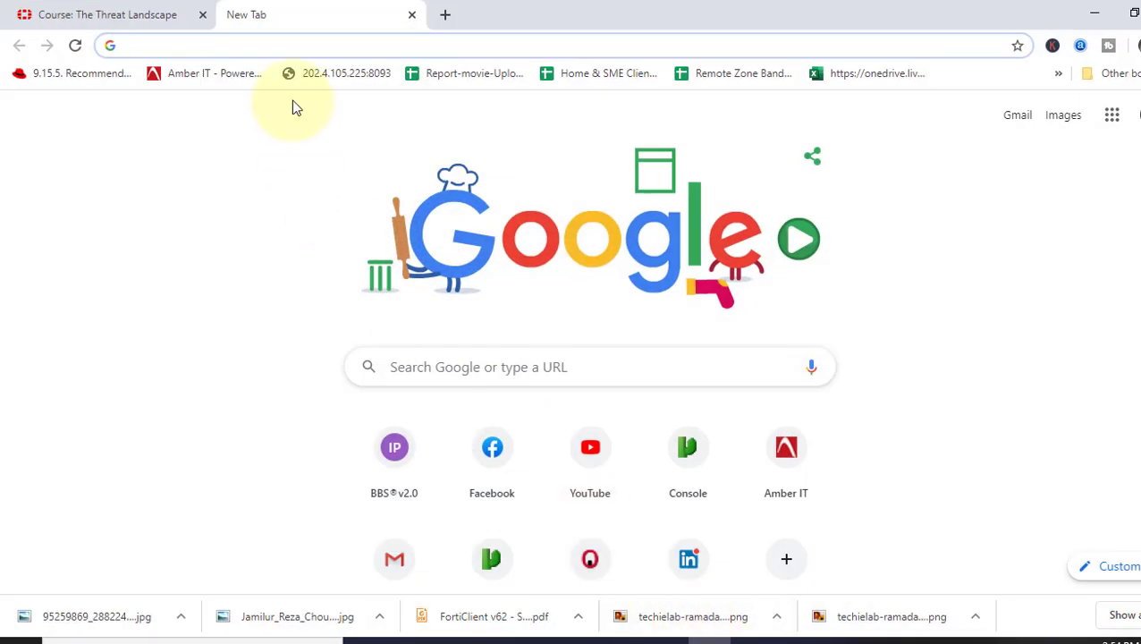
pyautogui.write('mxtoolbox blacklist')
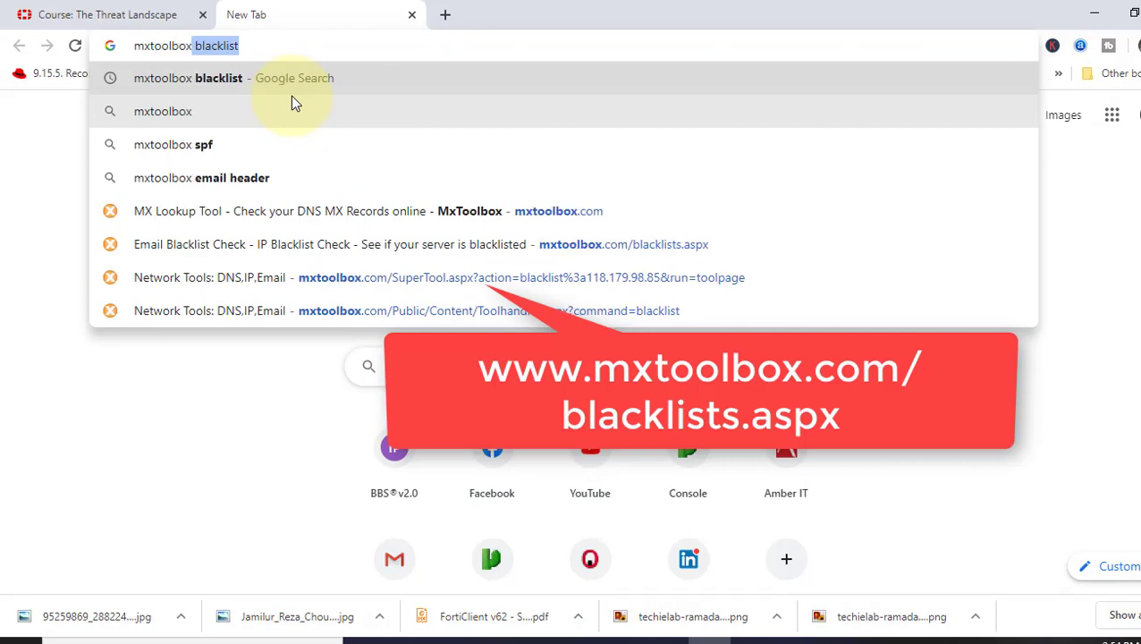
pyautogui.click(291, 96)
pyautogui.click(537, 270)
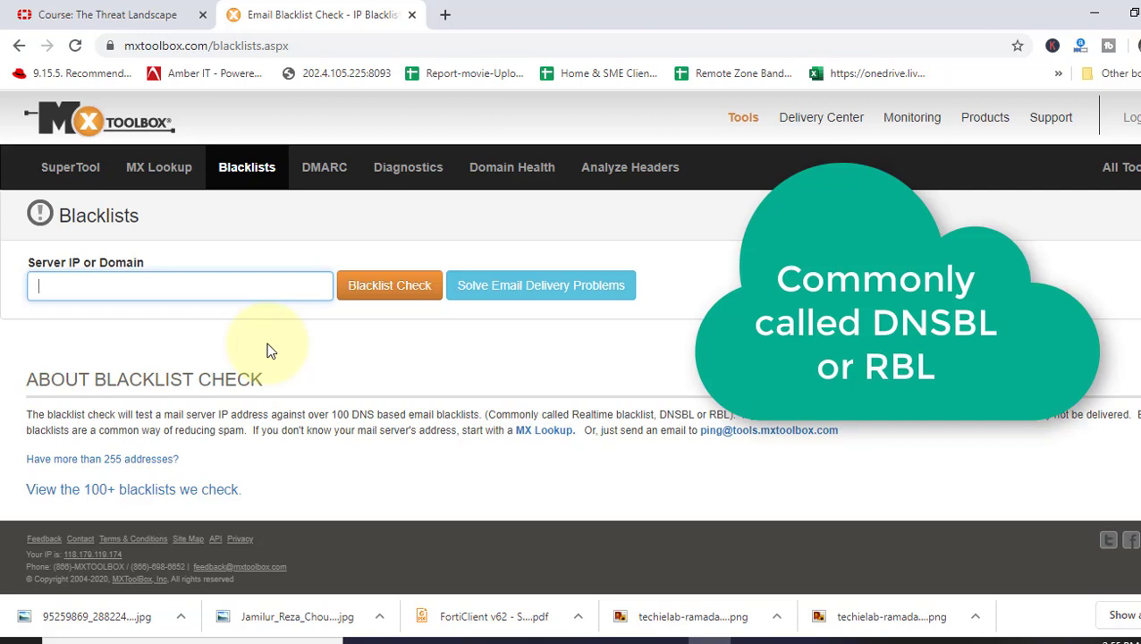
pyautogui.click(177, 285)
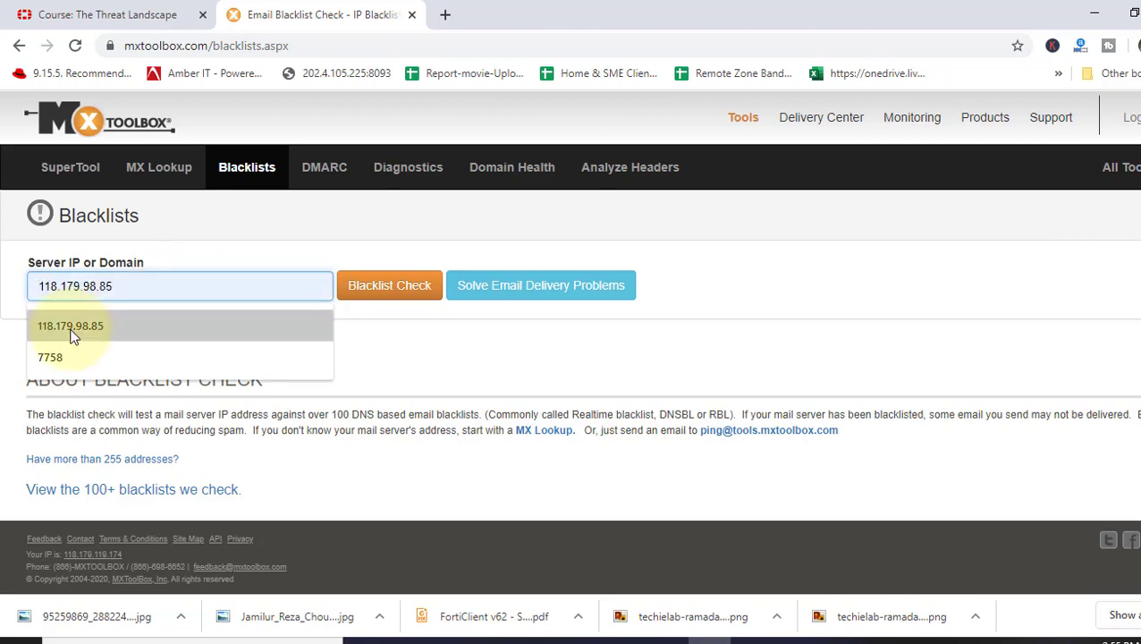
pyautogui.click(41, 326)
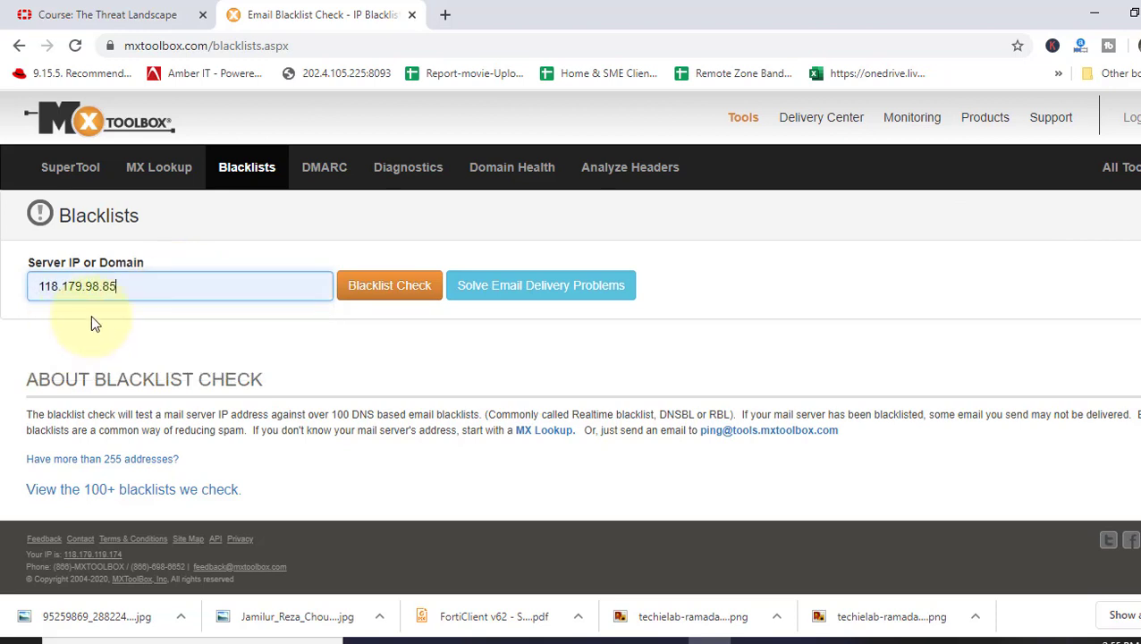
pyautogui.click(407, 288)
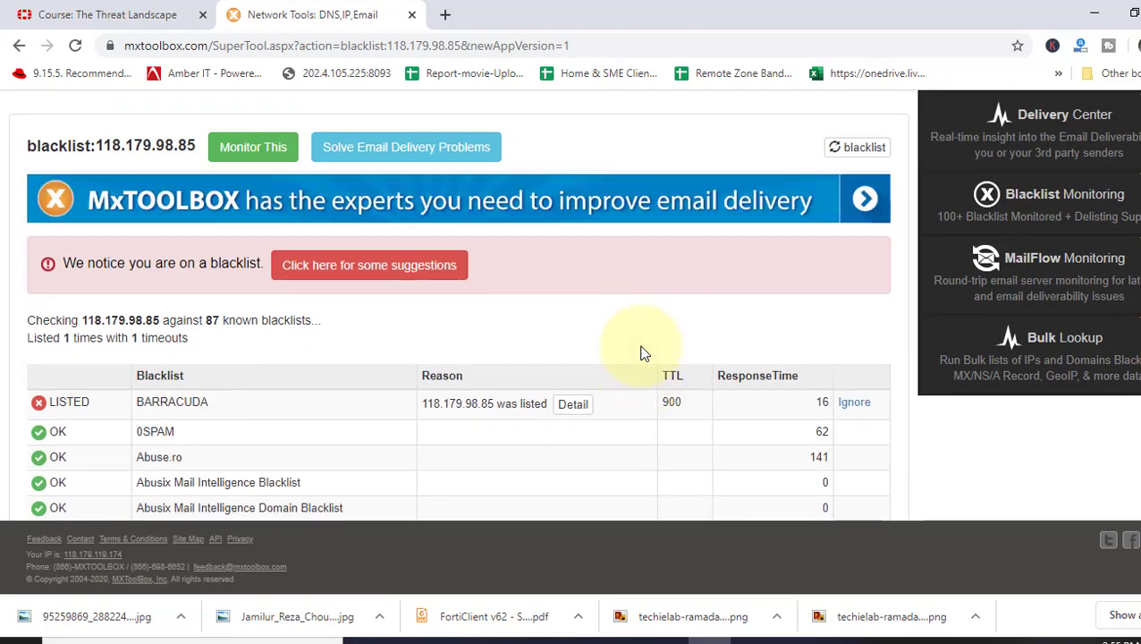
pyautogui.scroll(-1, 640, 353)
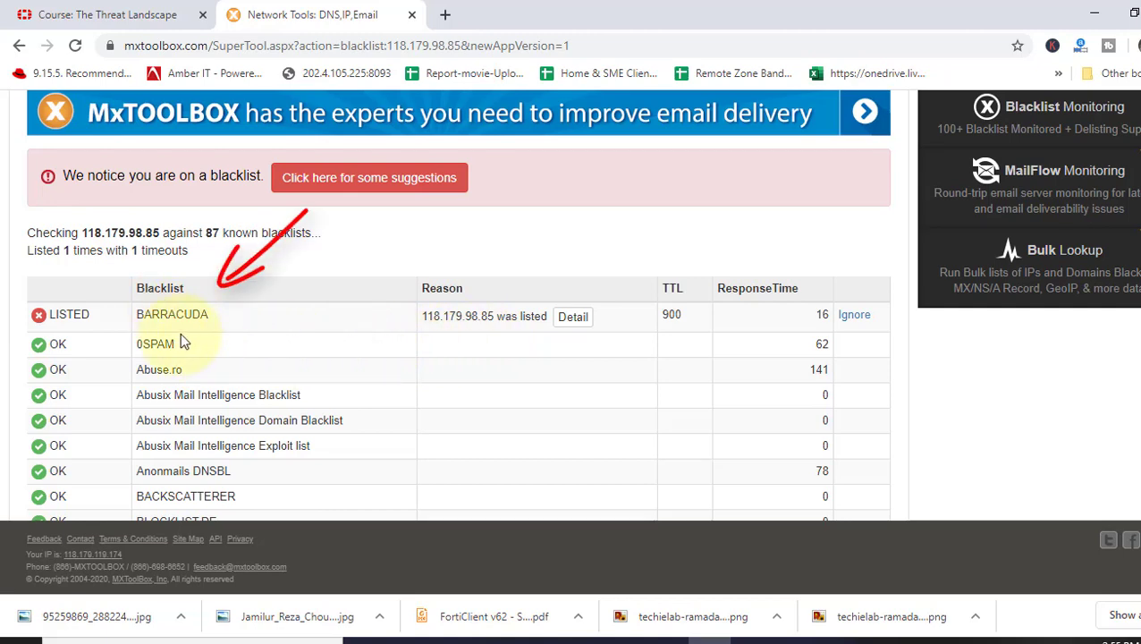
pyautogui.scroll(-4, 224, 335)
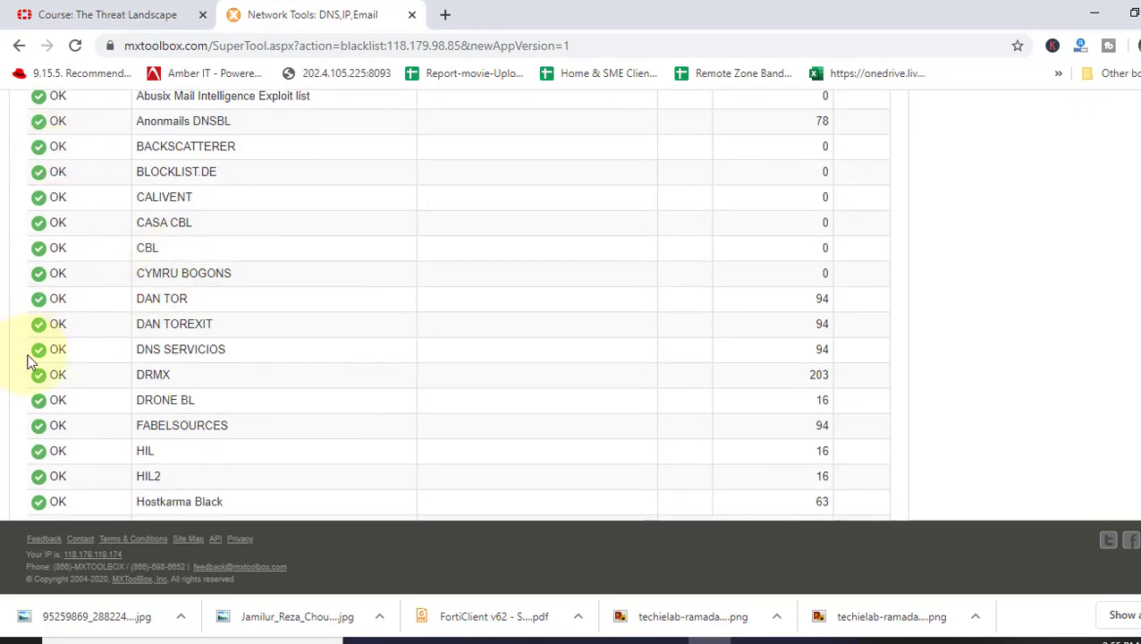
pyautogui.scroll(-5, 51, 437)
pyautogui.scroll(10, 59, 430)
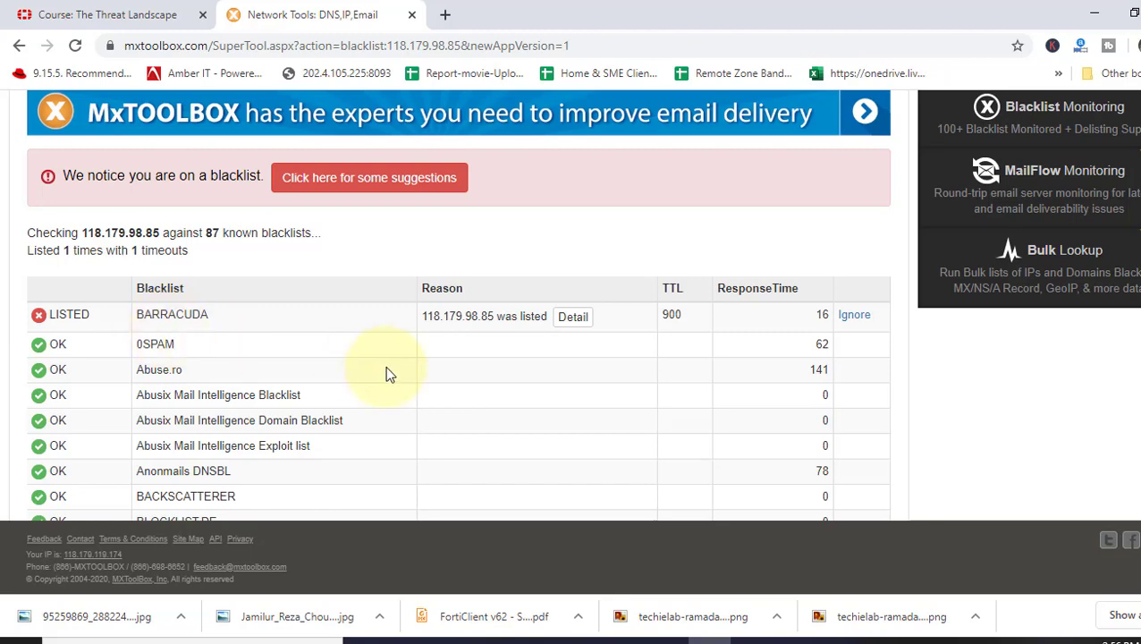
# Open the BARRACUDA listing details and copy the reason-for-listing Barracuda reputation URL
pyautogui.click(574, 320)
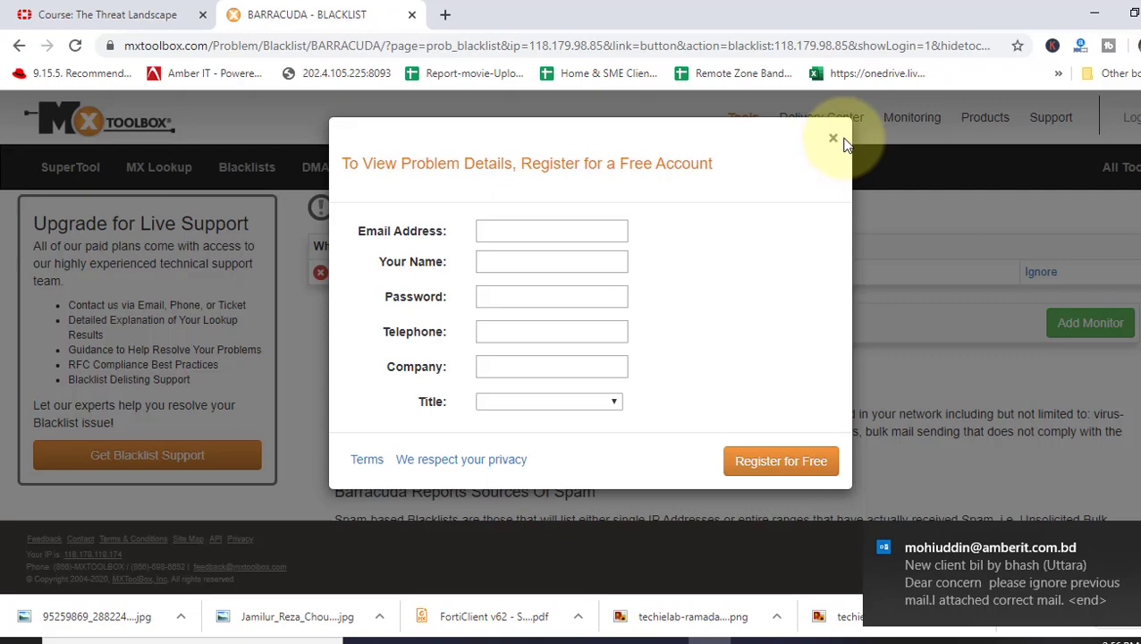
pyautogui.click(837, 139)
pyautogui.scroll(-2, 689, 363)
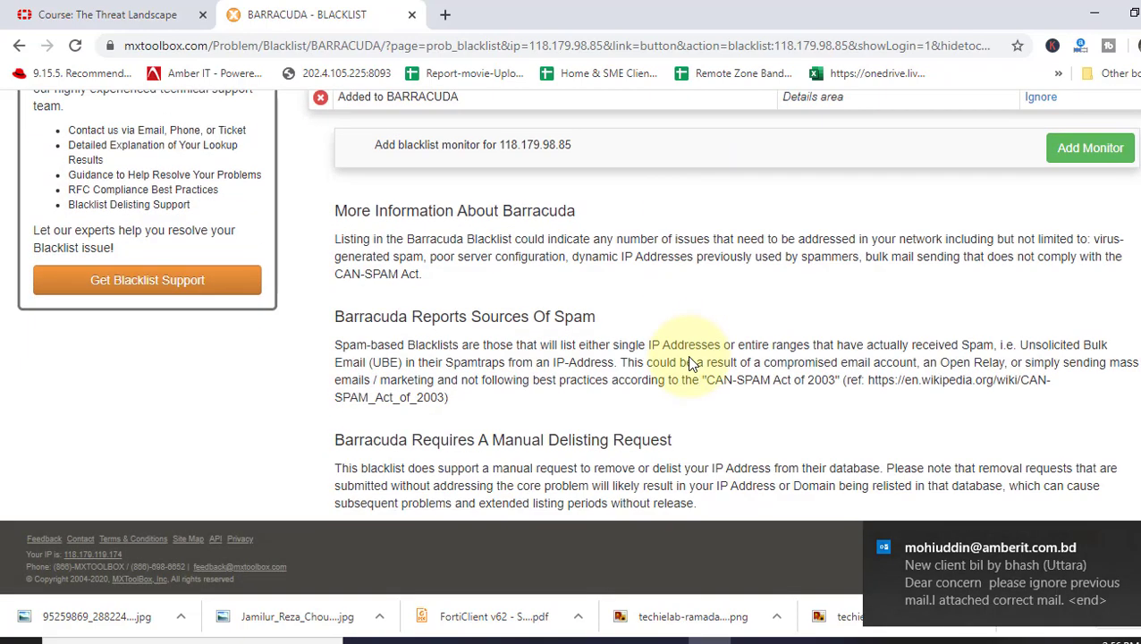
pyautogui.scroll(-1, 689, 363)
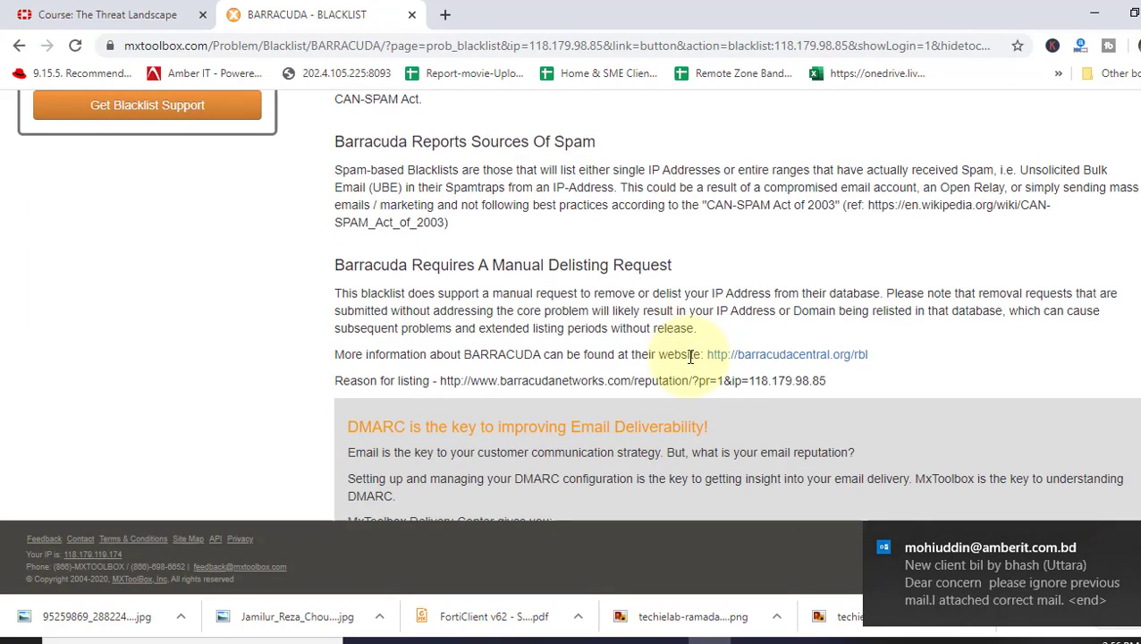
pyautogui.scroll(-2, 690, 356)
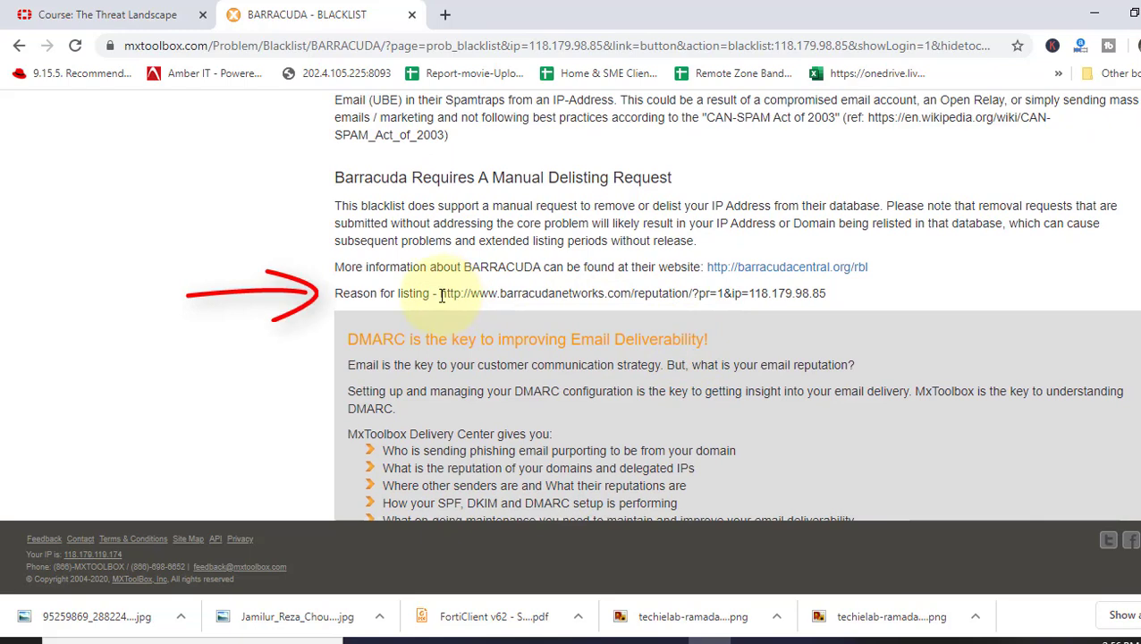
pyautogui.moveTo(441, 293); pyautogui.dragTo(827, 296)
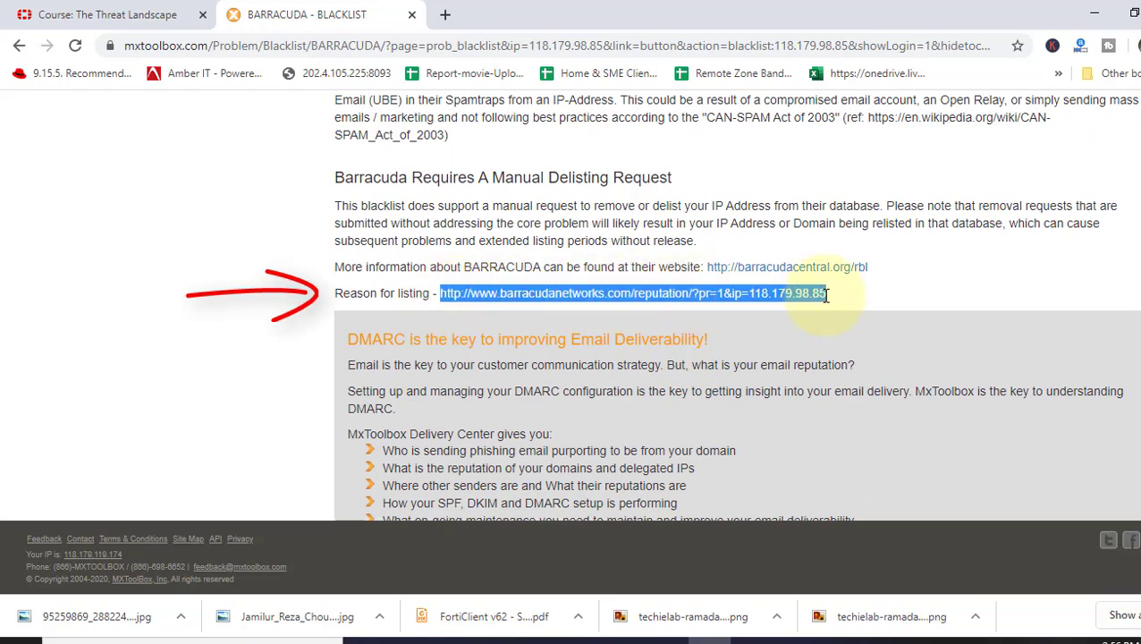
pyautogui.rightClick(710, 296)
pyautogui.click(729, 311)
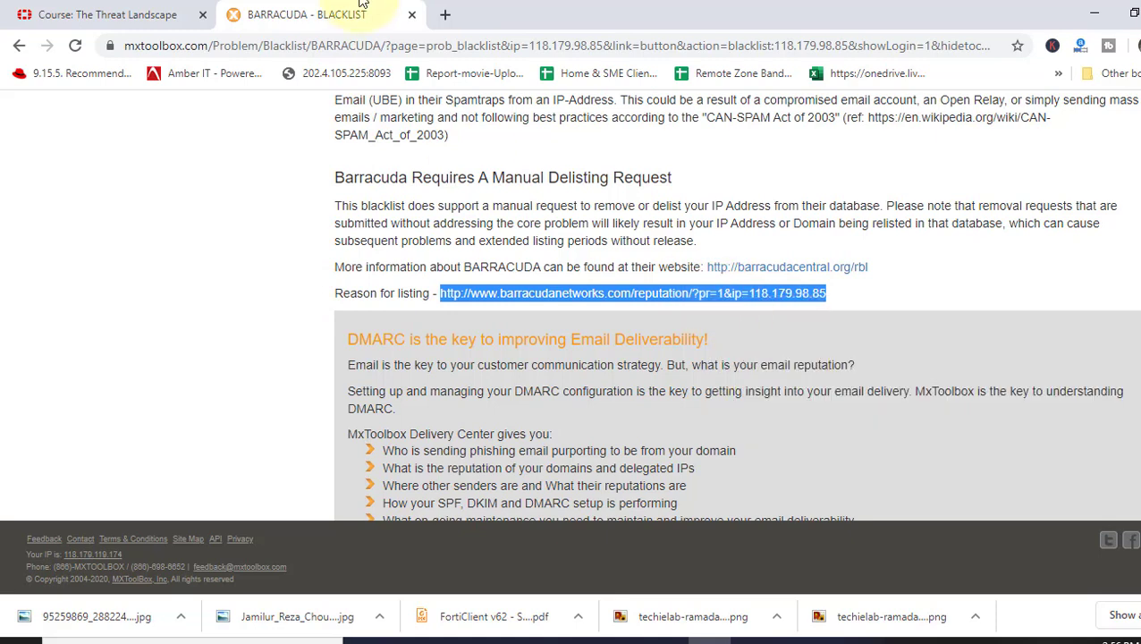
# Load the copied Barracuda URL in a new tab and pass the robot check to see 118.179.98.85 rated poor
pyautogui.click(446, 16)
pyautogui.hotkey('ctrl', 'v')
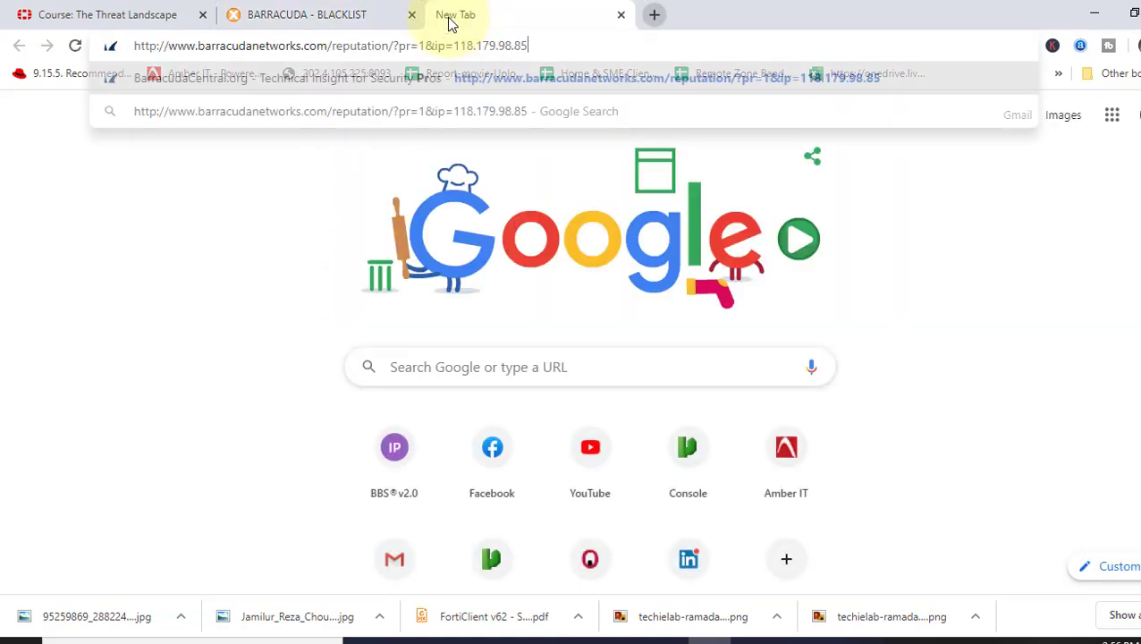
pyautogui.press('Return')
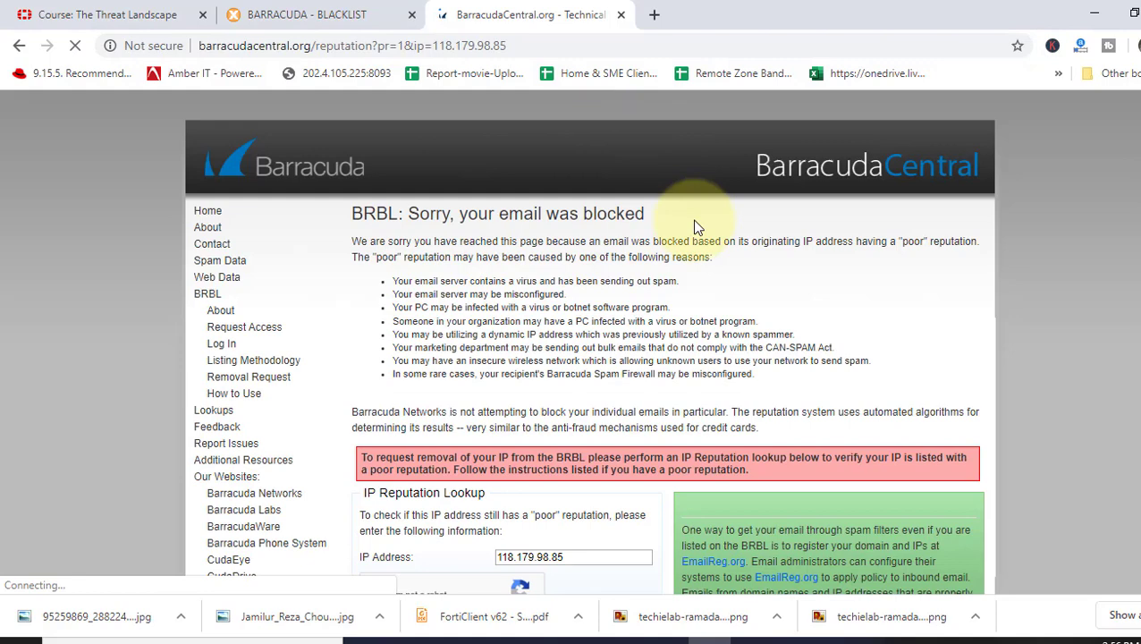
pyautogui.scroll(-3, 701, 298)
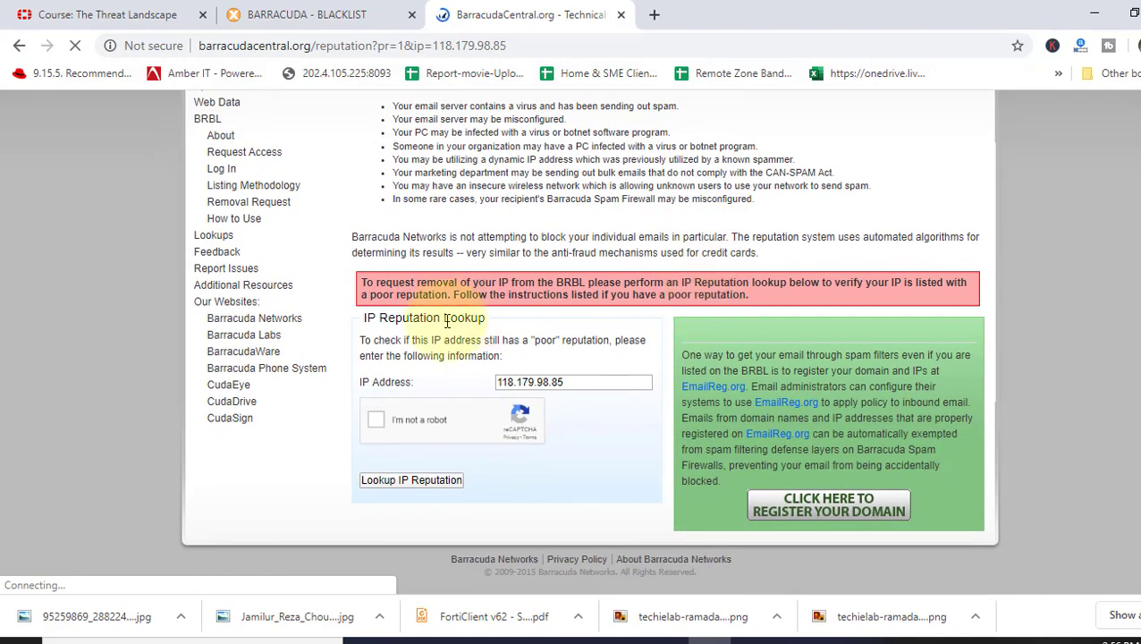
pyautogui.click(376, 420)
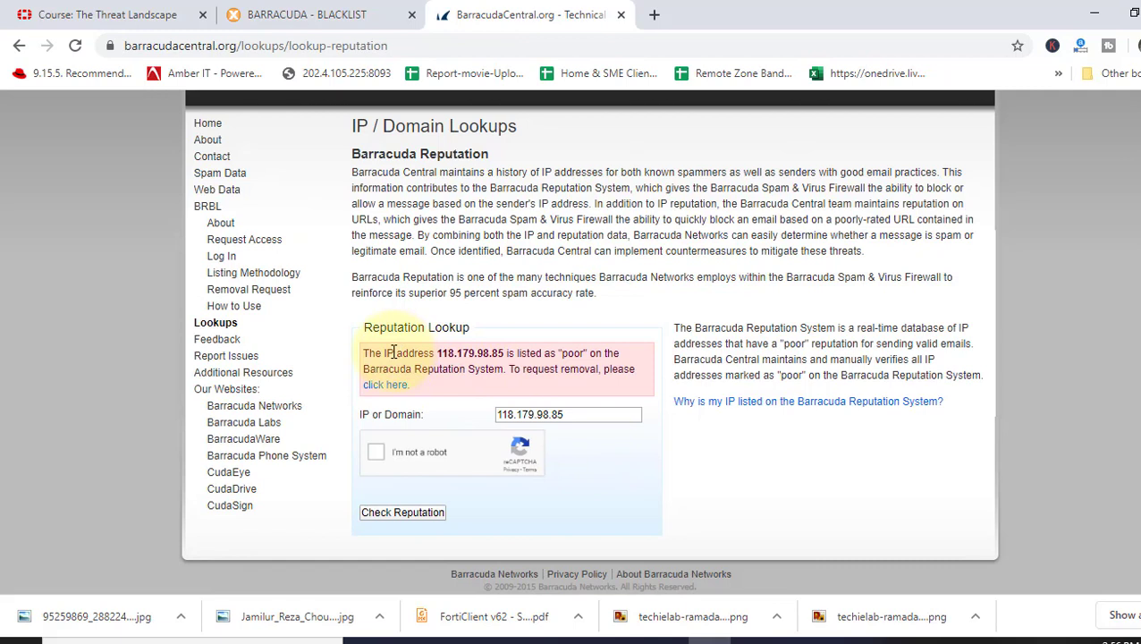
pyautogui.moveTo(507, 353); pyautogui.dragTo(633, 358)
pyautogui.moveTo(388, 370); pyautogui.dragTo(635, 370)
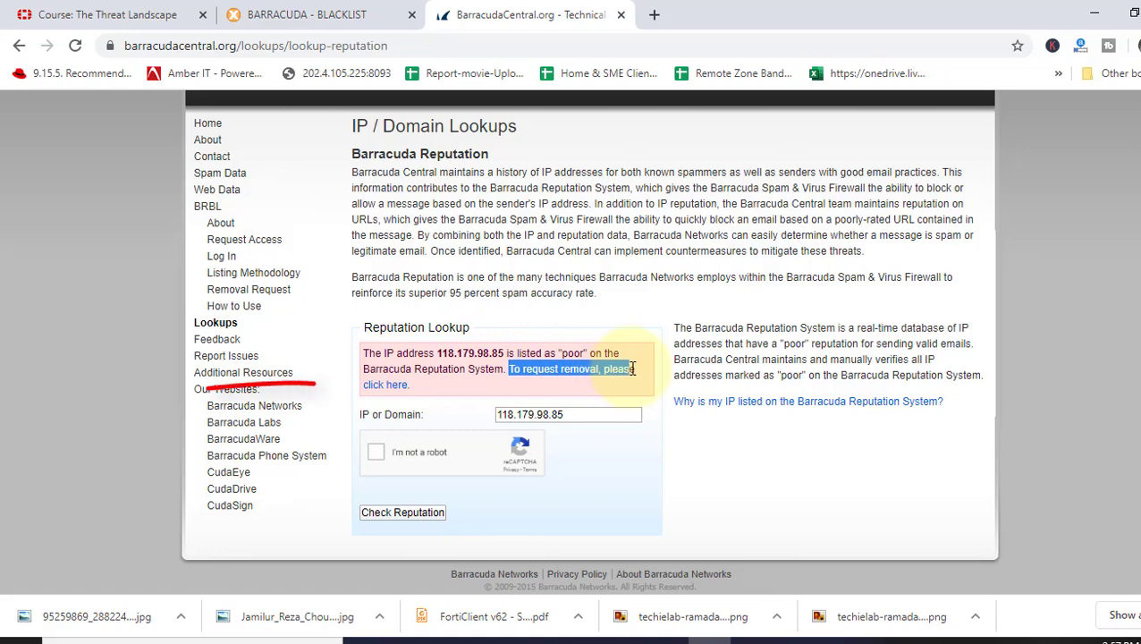
# Open the removal request form, then enter the contact email and the saved phone number
pyautogui.click(393, 391)
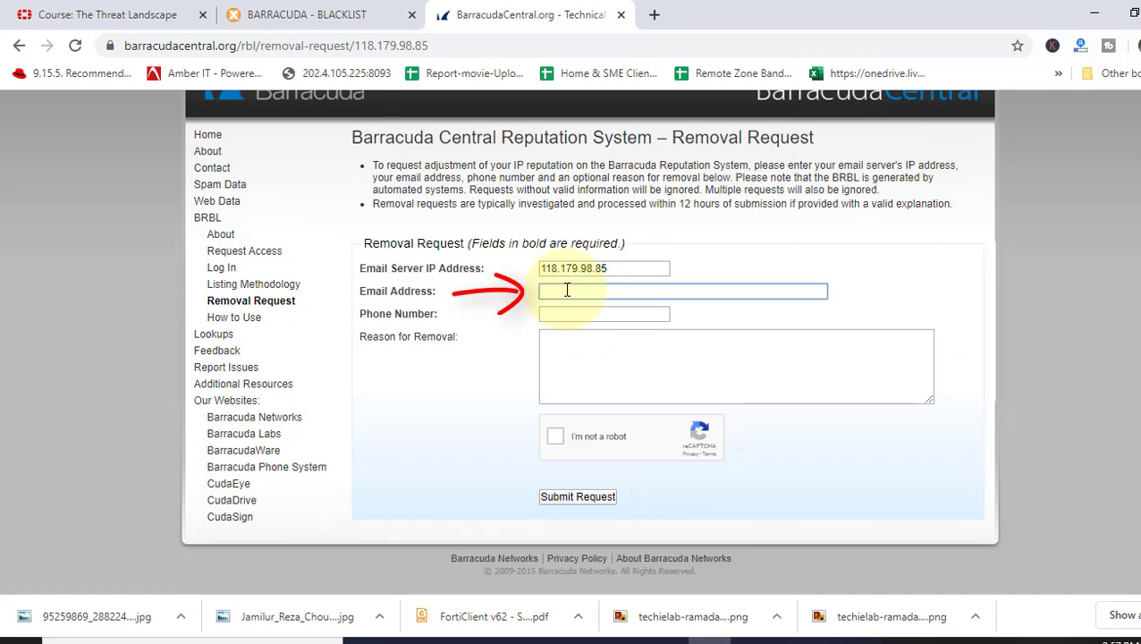
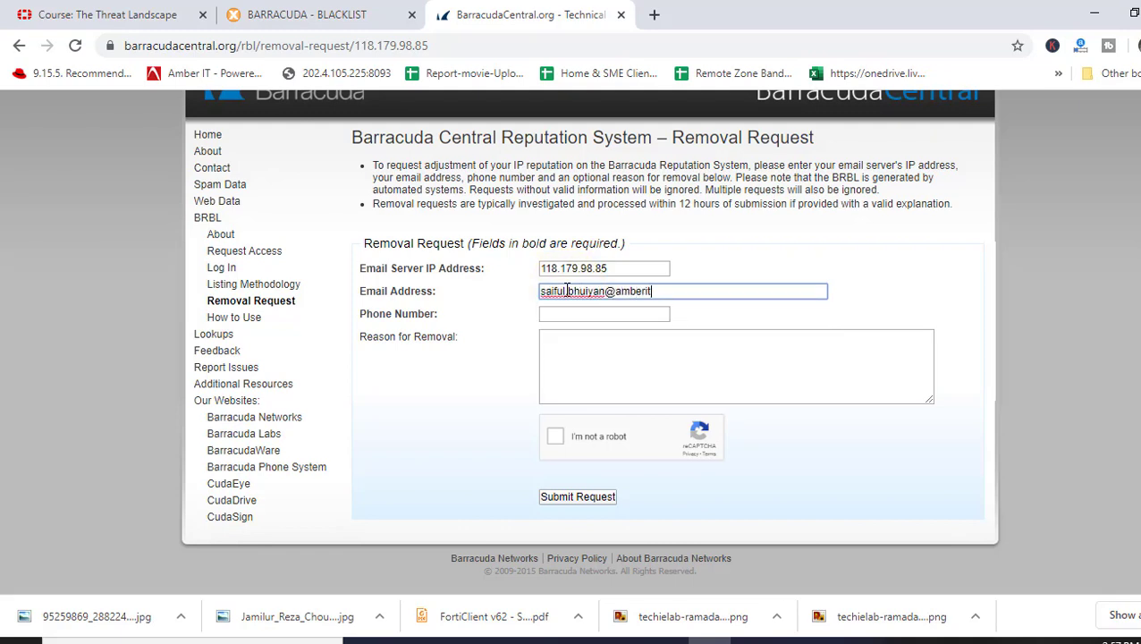
pyautogui.click(569, 315)
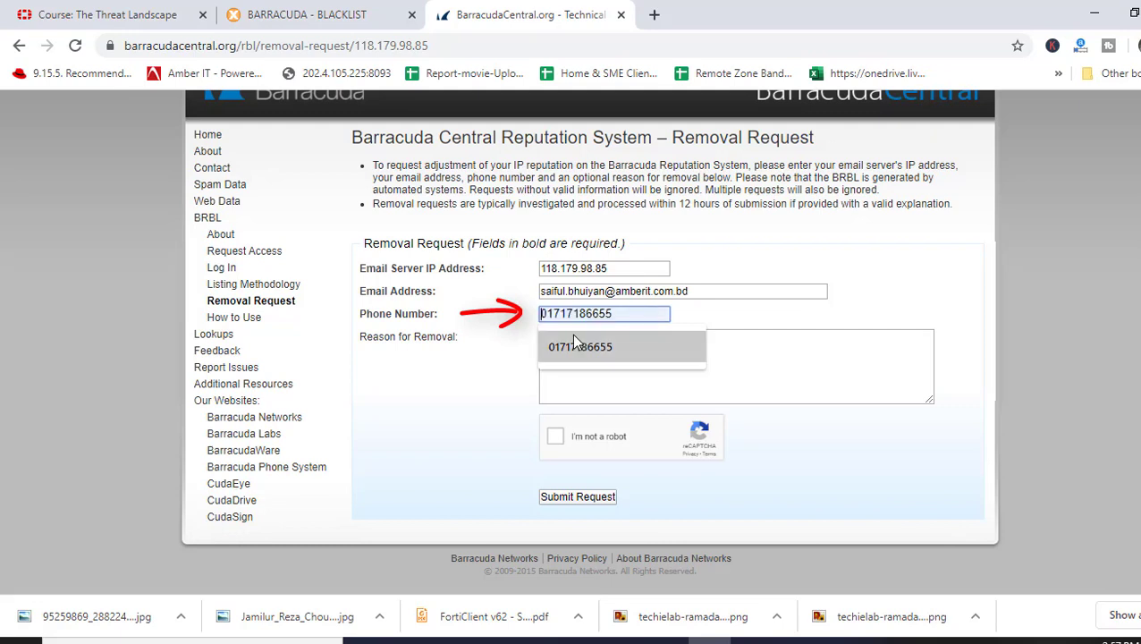
pyautogui.click(573, 345)
# Write a signed reason: commercial IP, not used for spam or harmful cyber activities, please delist
pyautogui.click(647, 339)
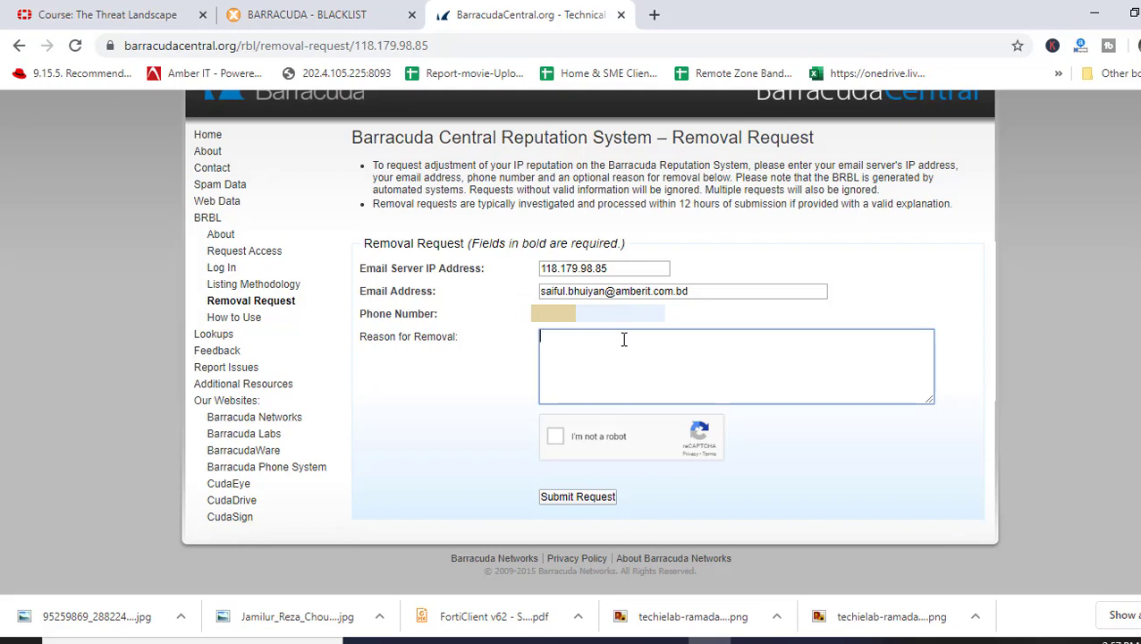
pyautogui.write('Dear')
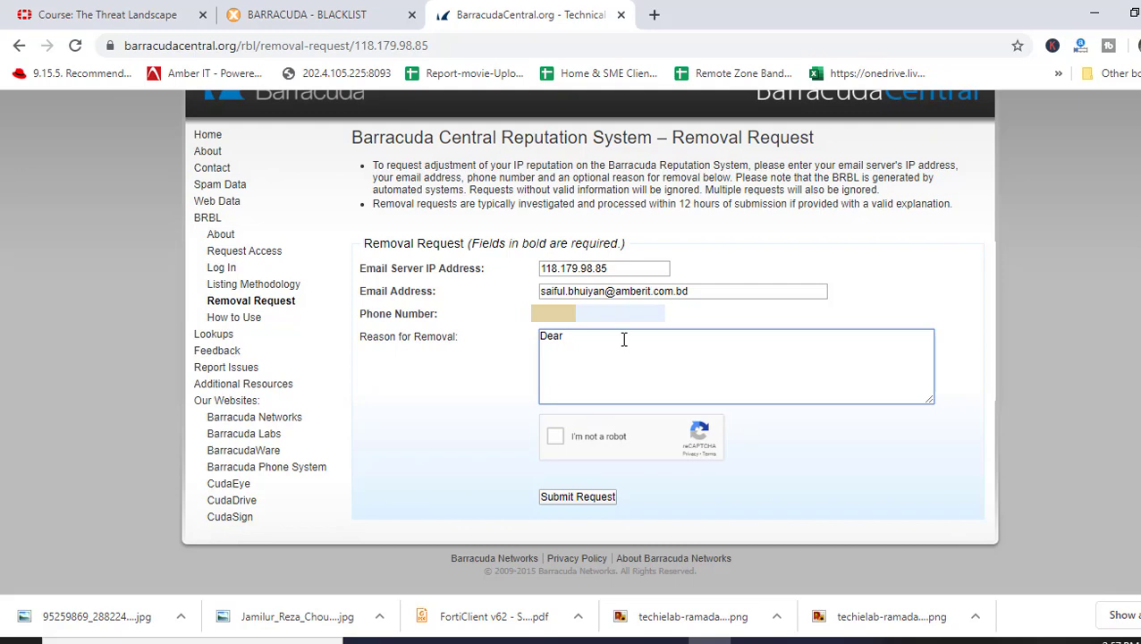
pyautogui.write(' Sir,')
pyautogui.press('Return')
pyautogui.press('Return')
pyautogui.write('This IP is used for commercial purpose. It is not ')
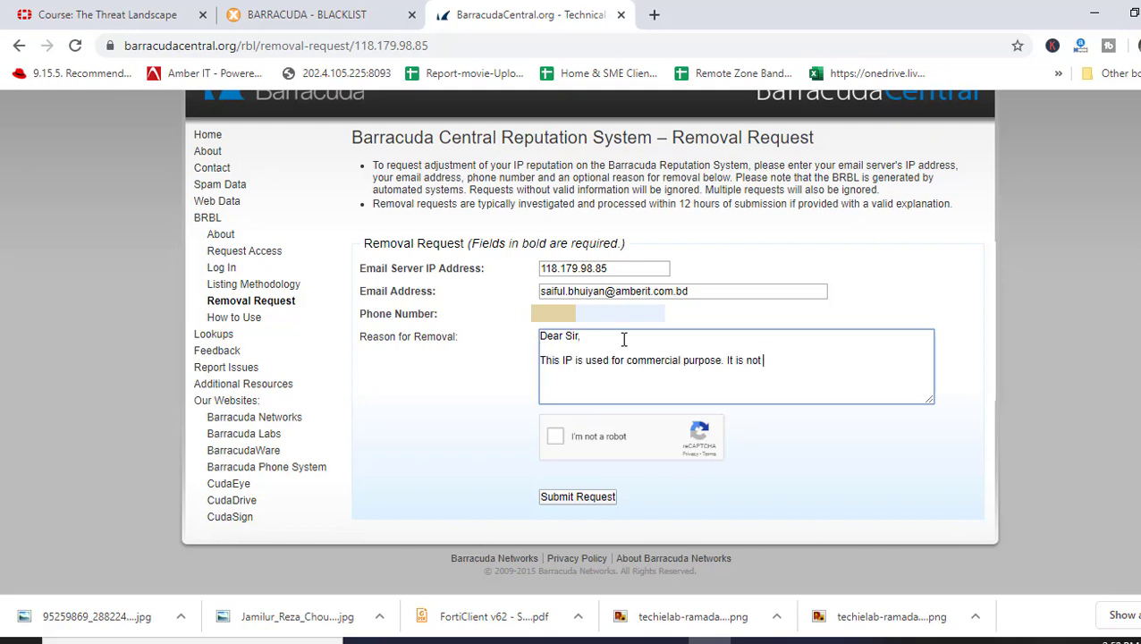
pyautogui.write('used for spam or any cyber activities')
pyautogui.press('BackSpace')
pyautogui.press('BackSpace')
pyautogui.press('BackSpace')
pyautogui.press('BackSpace')
pyautogui.press('BackSpace')
pyautogui.press('BackSpace')
pyautogui.press('BackSpace')
pyautogui.press('BackSpace')
pyautogui.press('BackSpace')
pyautogui.press('BackSpace')
pyautogui.press('BackSpace')
pyautogui.press('BackSpace')
pyautogui.press('BackSpace')
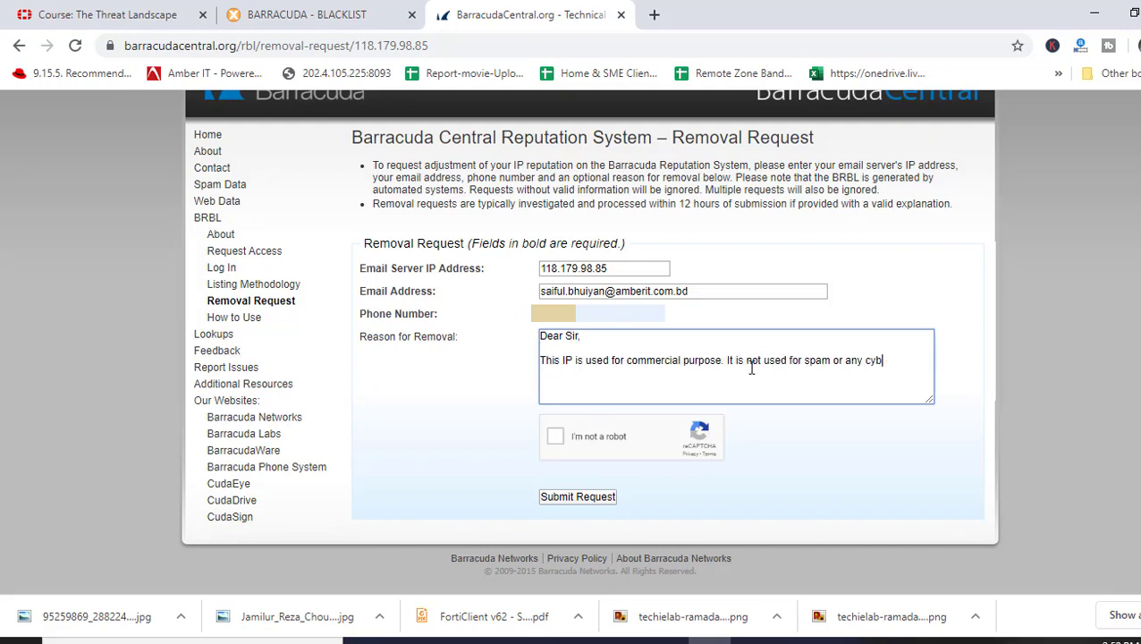
pyautogui.press('BackSpace')
pyautogui.press('BackSpace')
pyautogui.press('BackSpace')
pyautogui.write('other harmful cyber activities. Please delist this IP.')
pyautogui.press('Return')
pyautogui.press('Return')
pyautogui.write('Regards')
pyautogui.press('Return')
pyautogui.write('Saiful')
pyautogui.press('Return')
pyautogui.write('Amber IT')
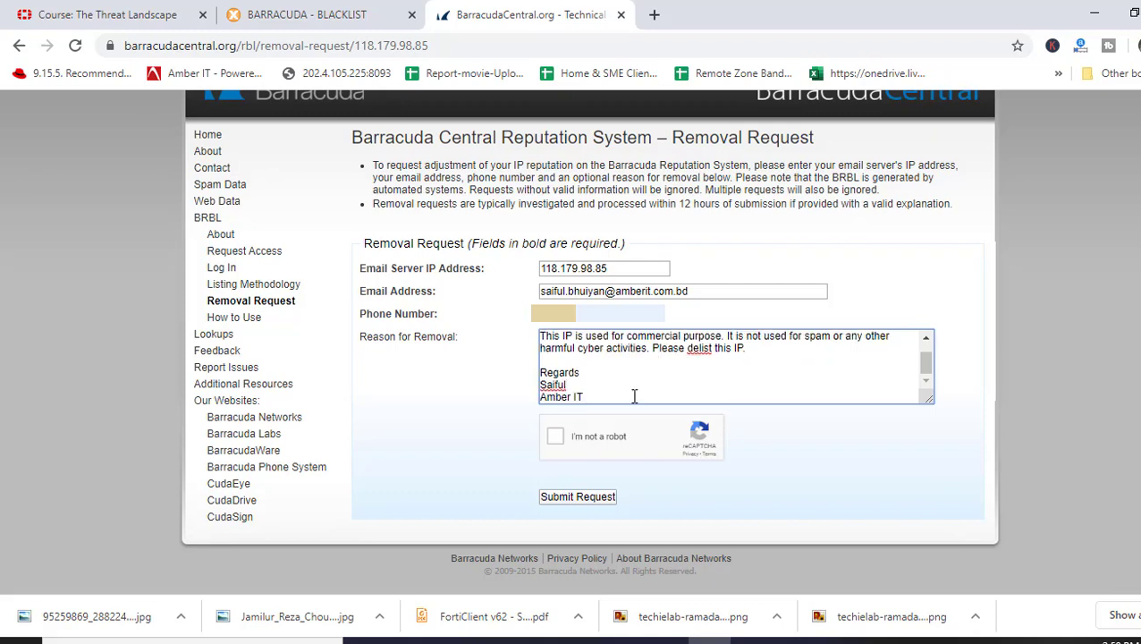
pyautogui.scroll(1, 637, 394)
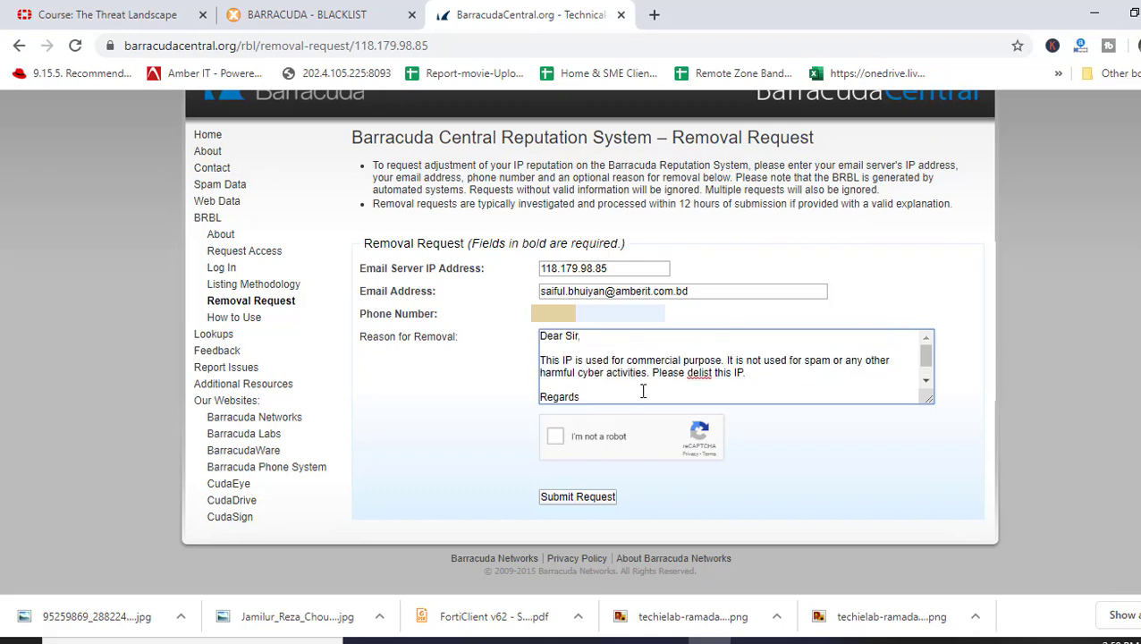
# Pass the reCAPTCHA and submit the removal request
pyautogui.click(558, 440)
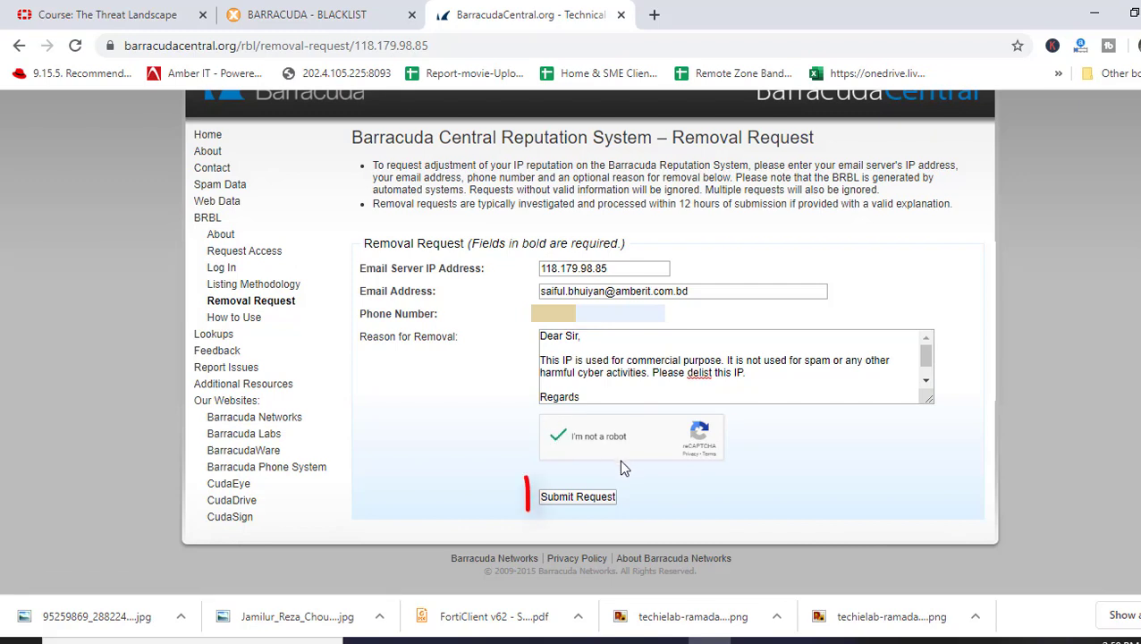
pyautogui.click(585, 496)
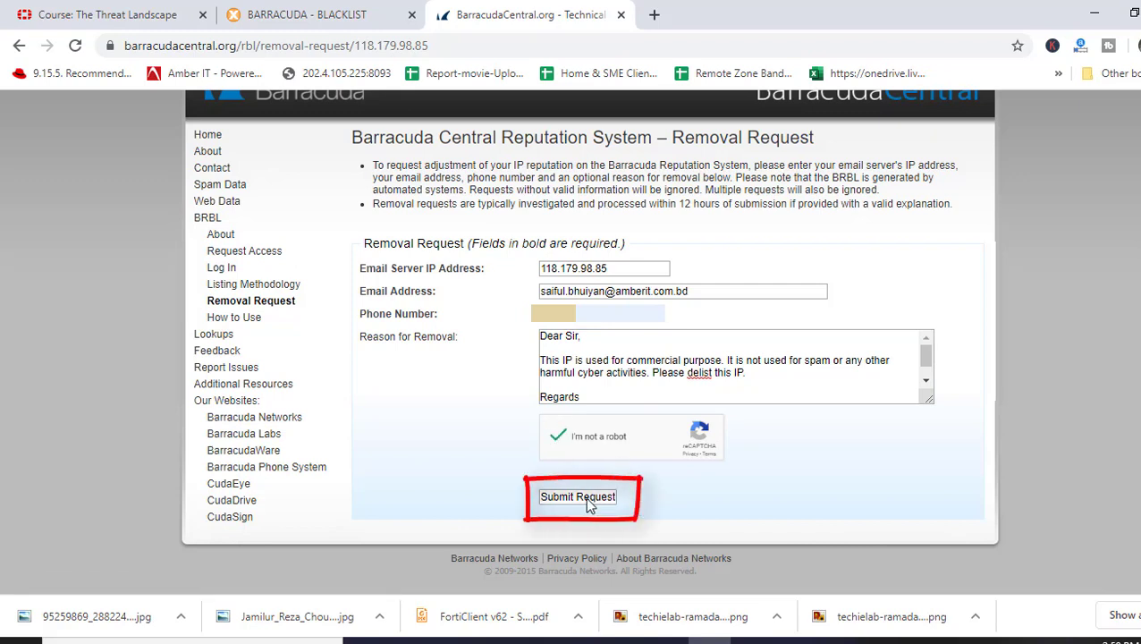